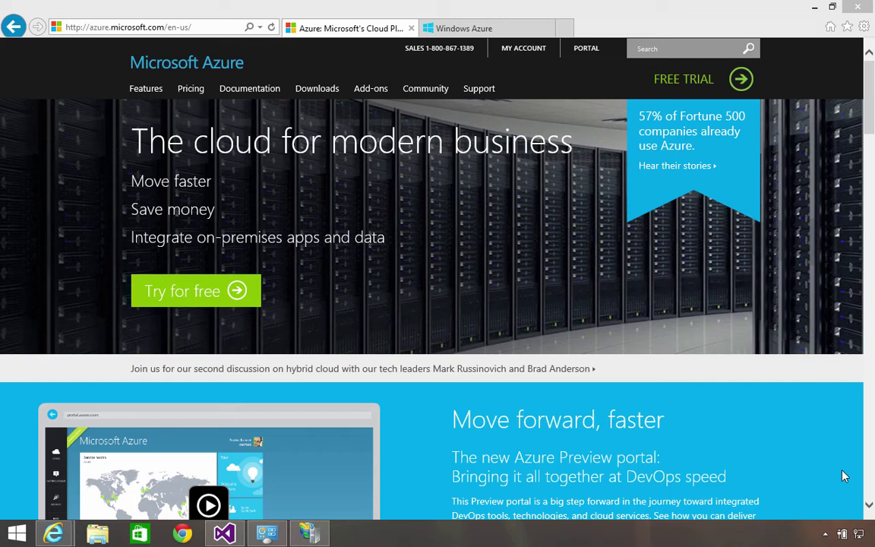
Step: Quick-create a web site in the Azure management portal with the URL newsiteforvideosample, and open its live page
left_click(498, 26)
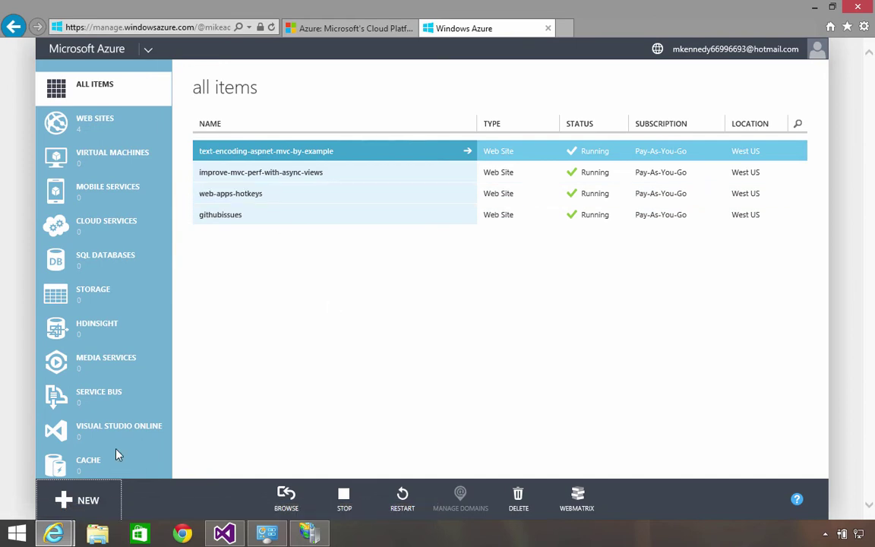
left_click(81, 501)
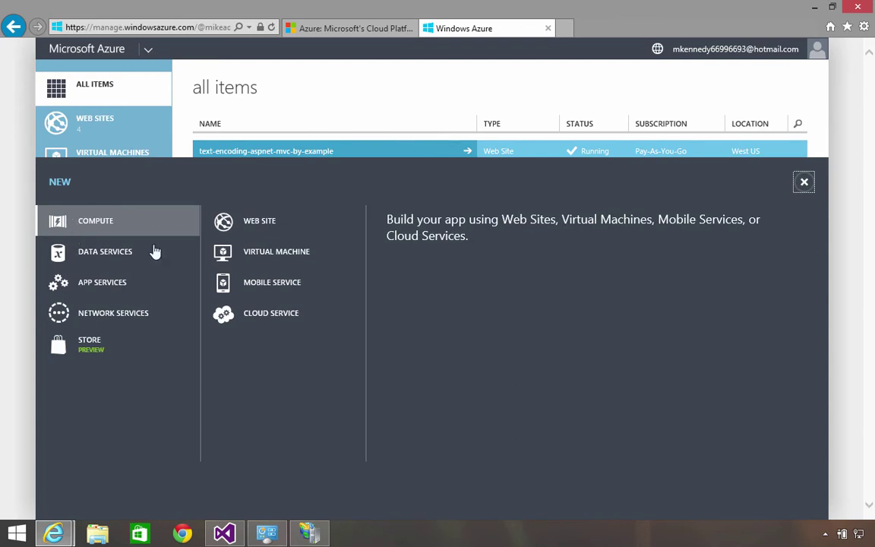
left_click(244, 226)
left_click(464, 223)
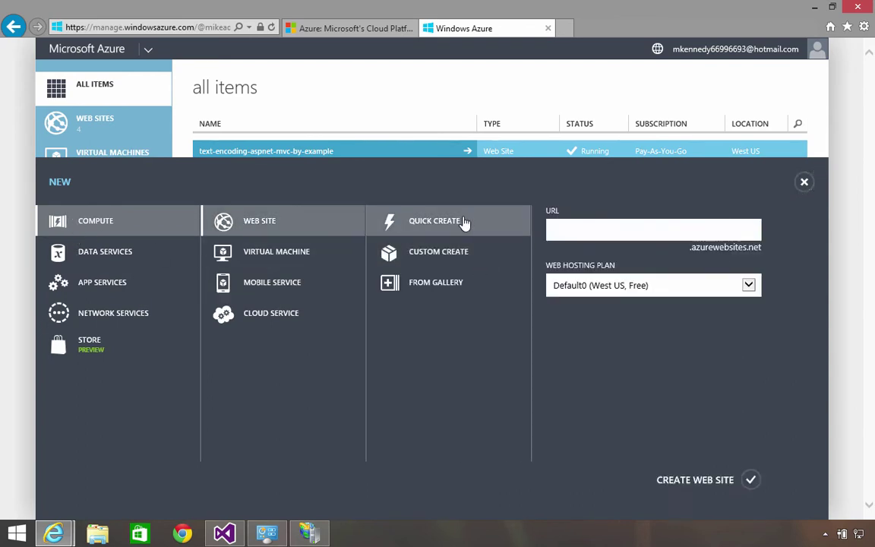
left_click(575, 227)
type("newsiteforblogsampl")
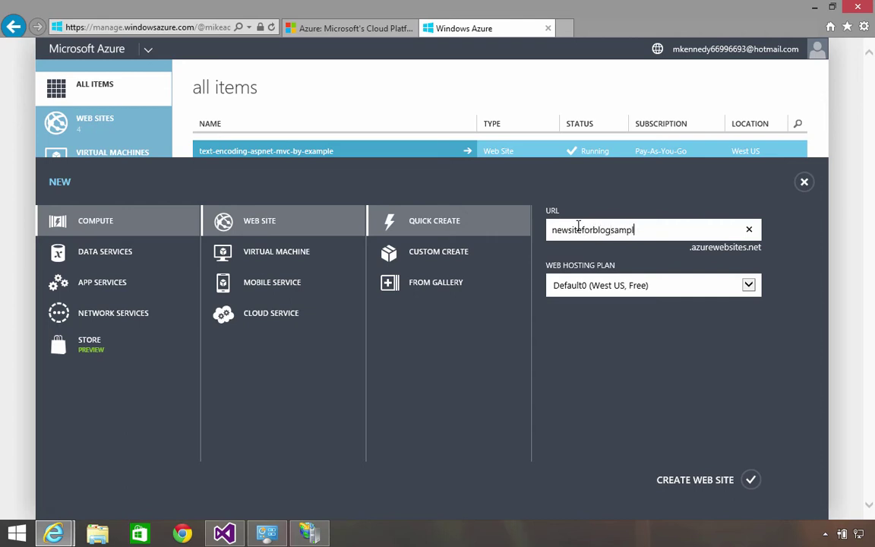
key("BackSpace")
key("BackSpace")
key("BackSpace")
key("BackSpace")
key("BackSpace")
key("BackSpace")
key("BackSpace")
key("BackSpace")
type("videosample")
left_click(752, 482)
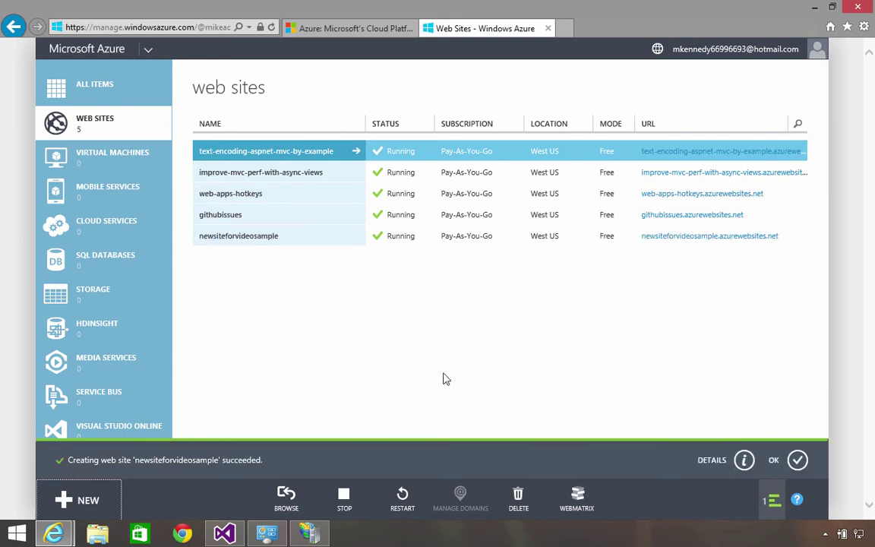
left_click(676, 237)
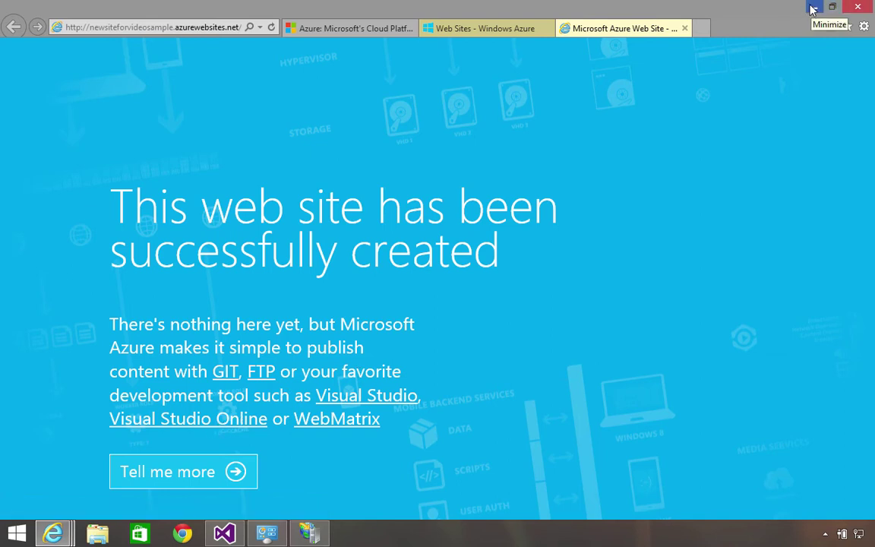
Step: Switch to Visual Studio, run the WebAppsHaveHotKeysToo site locally without debugging, and test its hotkeys for hiding and showing the sidebar pane
left_click(226, 535)
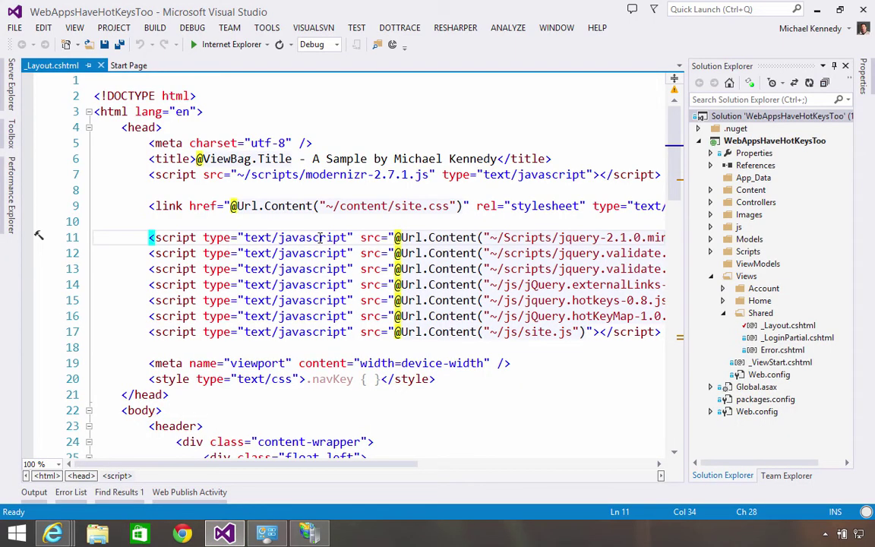
key("ctrl+F5")
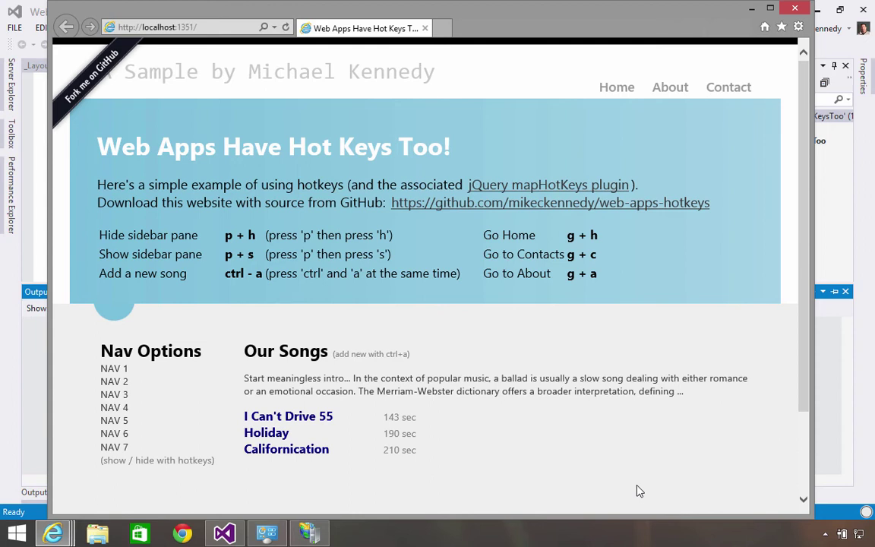
key("p")
key("h")
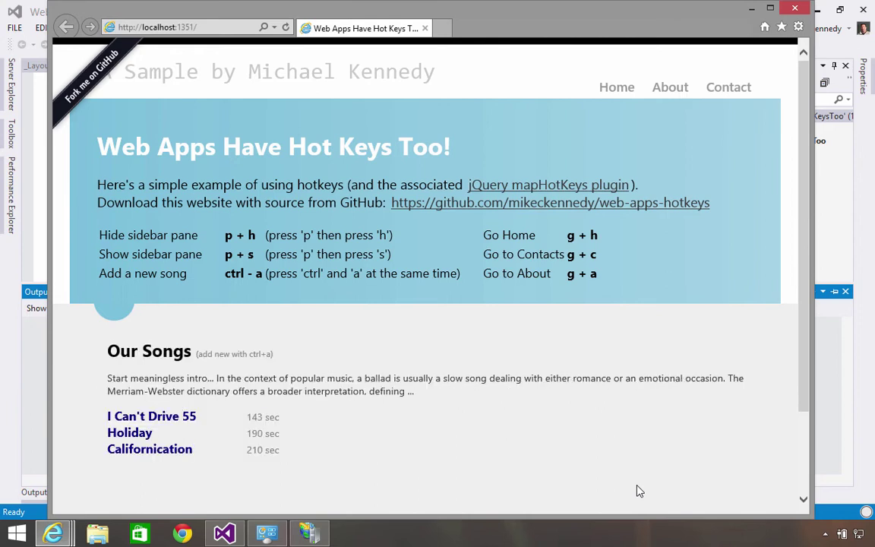
key("p")
key("s")
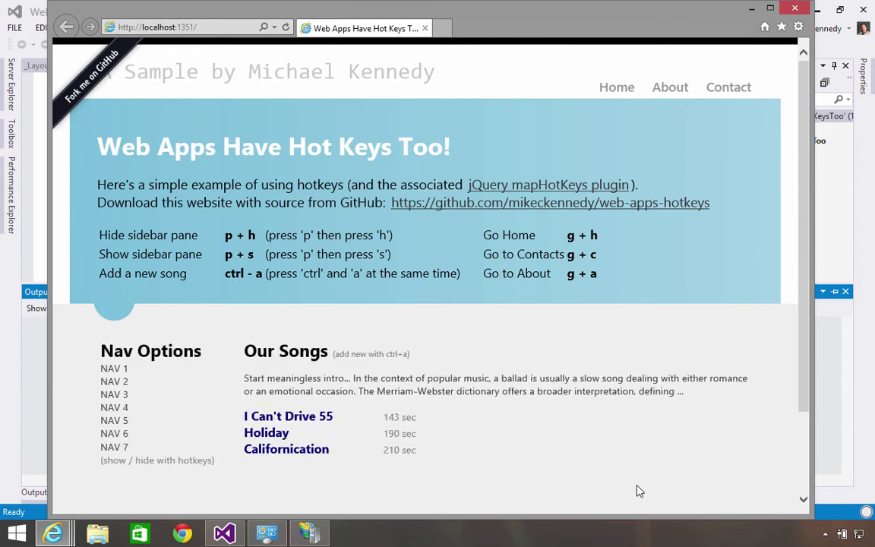
Step: Use the local site's navigation hotkeys to go to the Contact page and back to Home
key("g")
key("c")
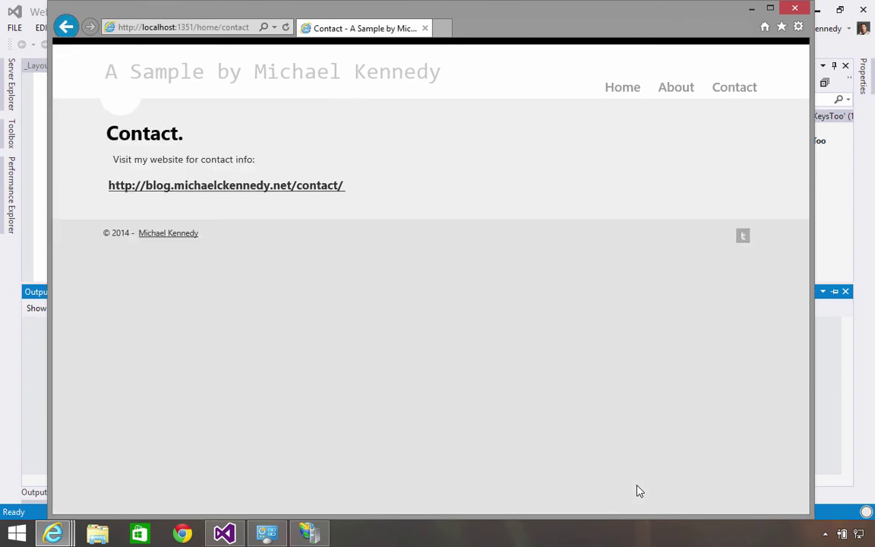
key("g")
key("h")
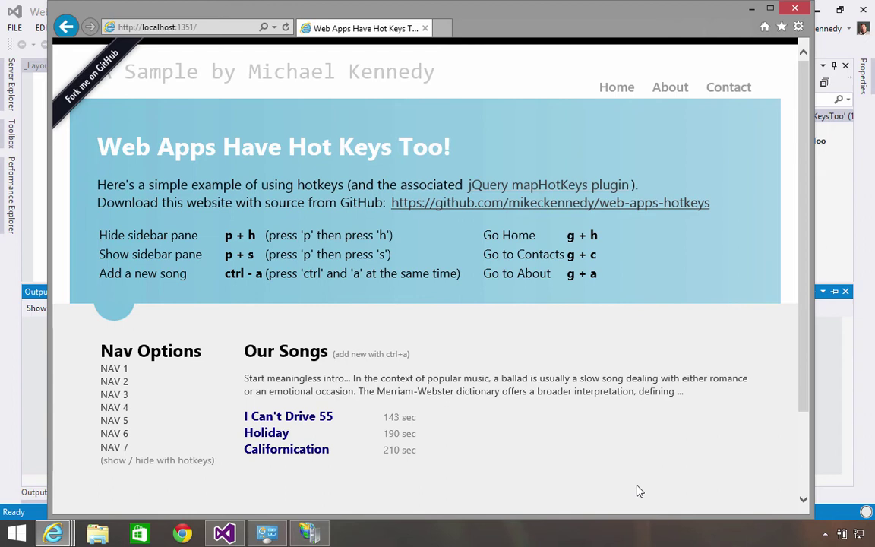
Step: Open the deployed web-apps-hotkeys Azure site in a new tab, show its add-song form, and compare it with the local version
left_click(441, 30)
type("we")
key("Return")
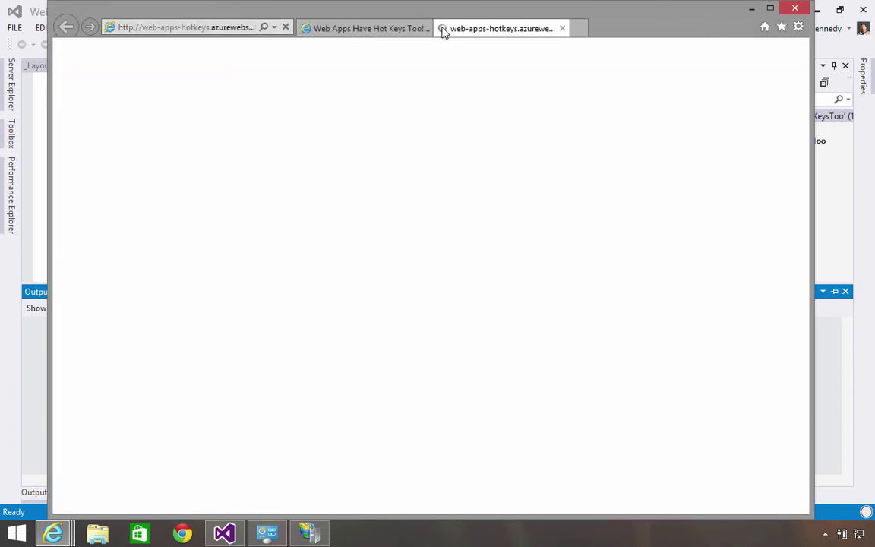
key("ctrl+a")
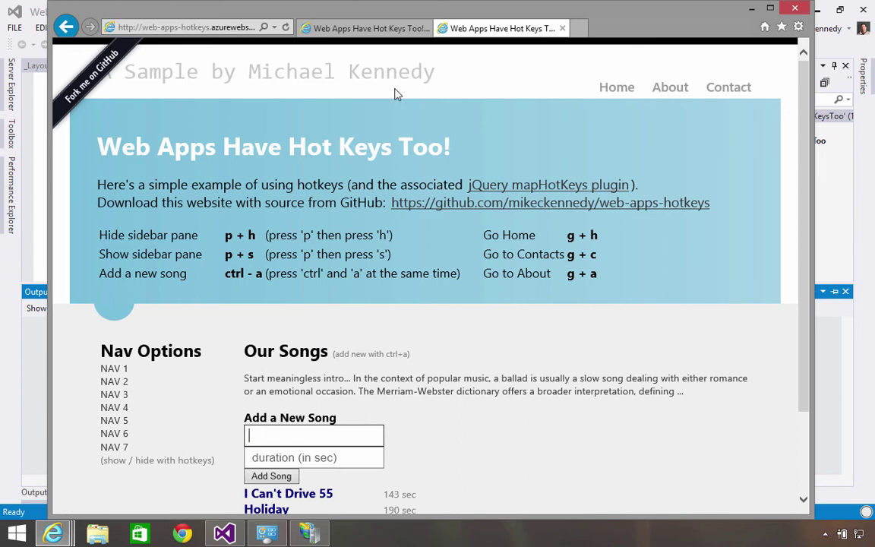
left_click(327, 28)
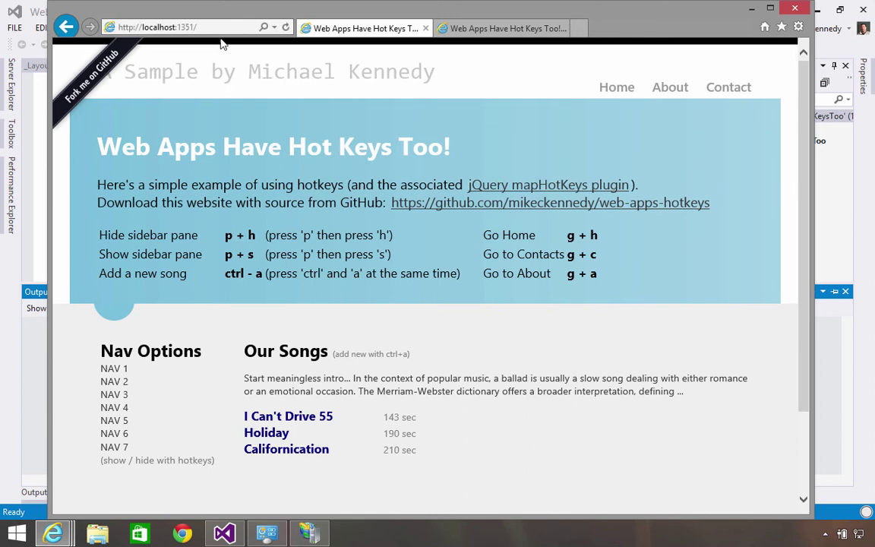
key("ctrl+Tab")
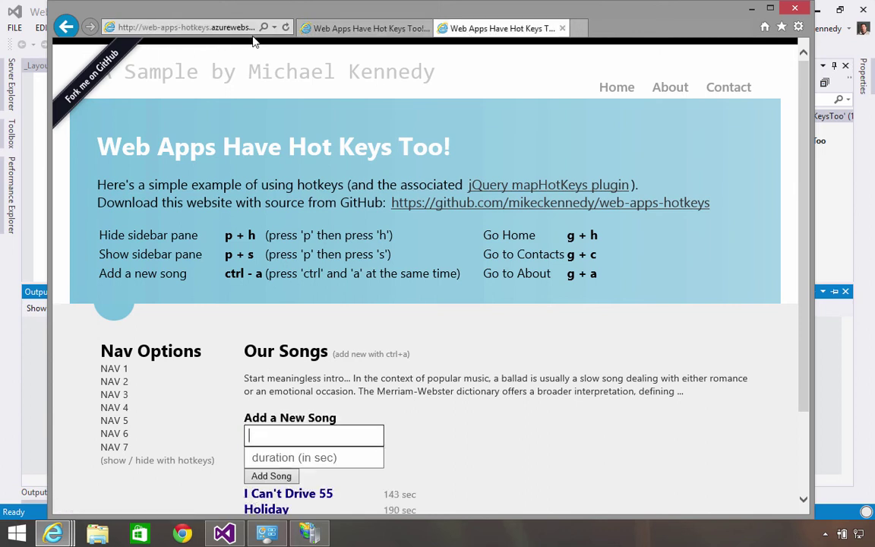
Step: Switch back to Visual Studio and start publishing the WebAppsHaveHotKeysToo project with the web-apps-hotkeys (2) profile
key("alt+Tab")
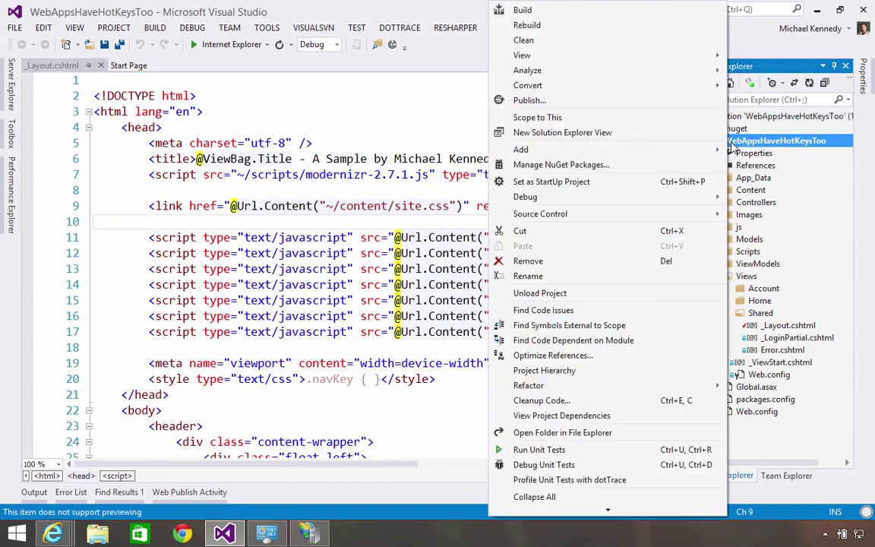
right_click(733, 141)
left_click(582, 107)
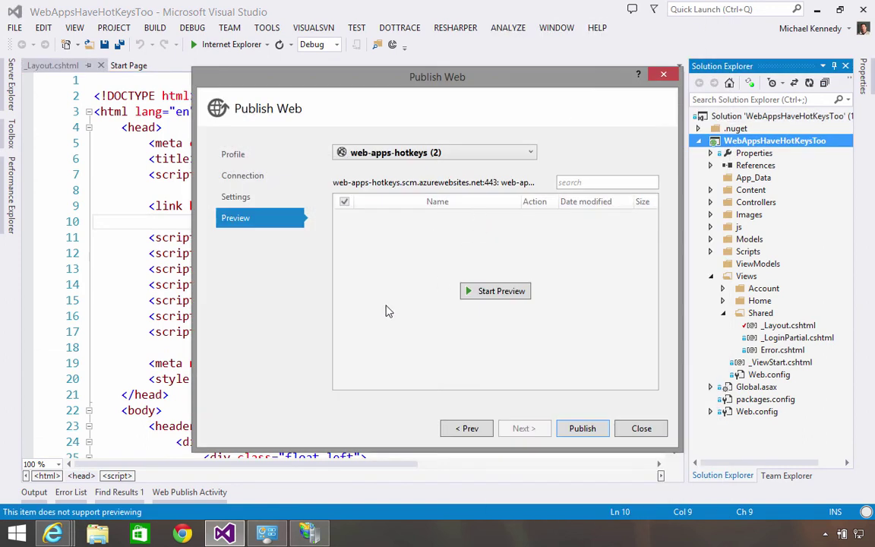
left_click(233, 154)
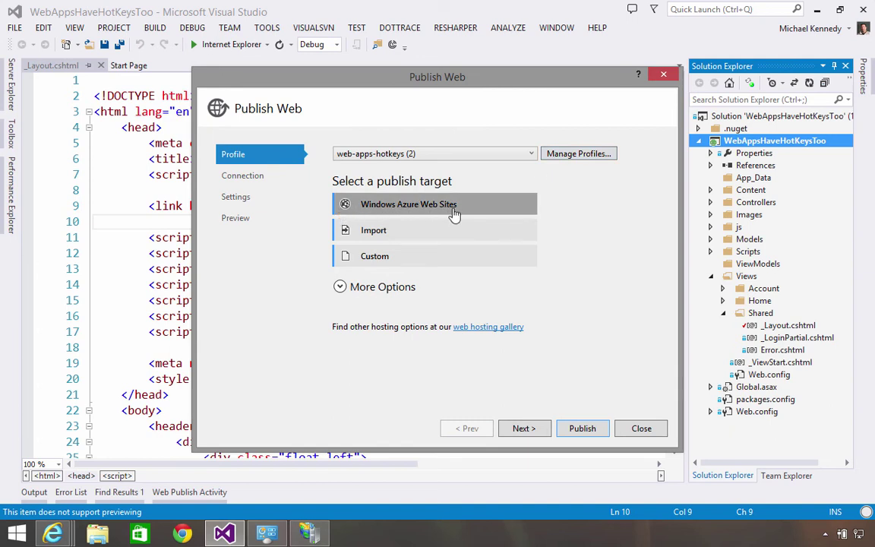
left_click(481, 158)
left_click(365, 180)
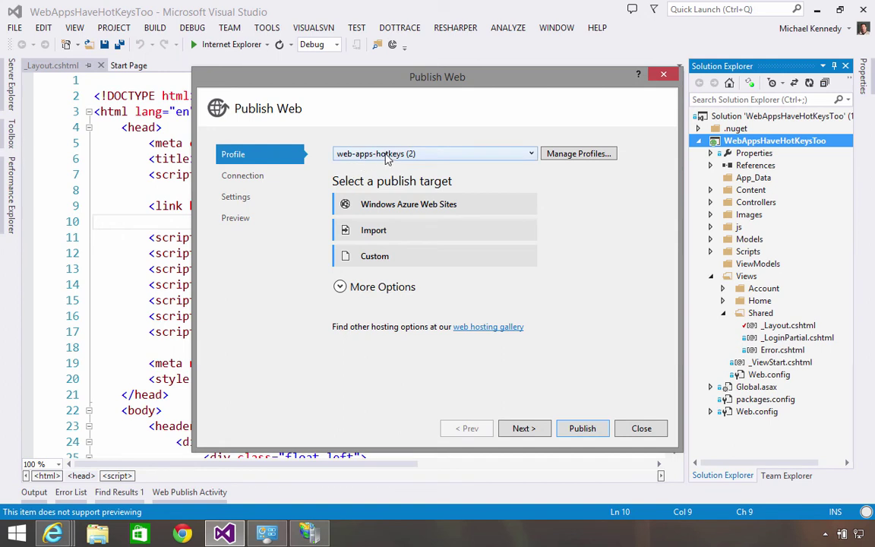
Step: Validate the Web Deploy connection of the web-apps-hotkeys (2) profile and continue to the publish settings
left_click(524, 428)
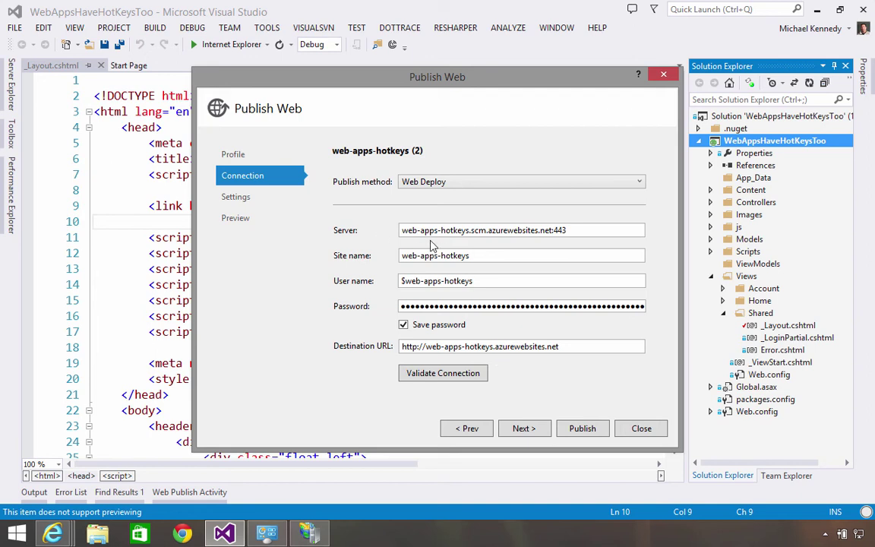
left_click(467, 376)
left_click(524, 429)
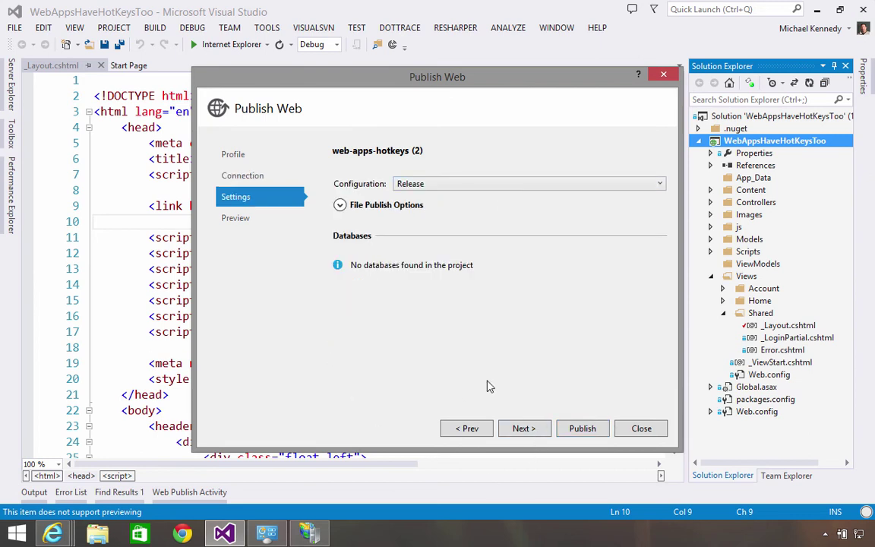
Step: Preview the changed files, restarting the preview once, and publish the project to the web-apps-hotkeys site
left_click(525, 430)
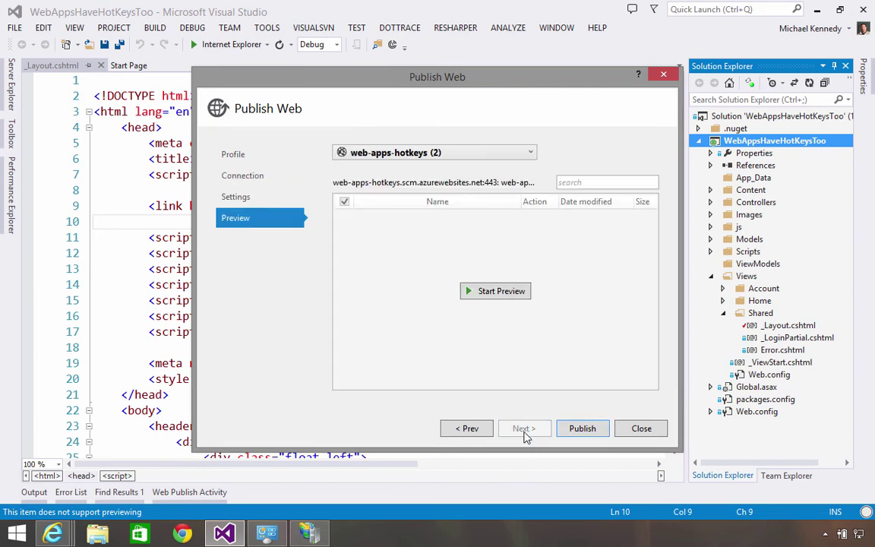
left_click(503, 298)
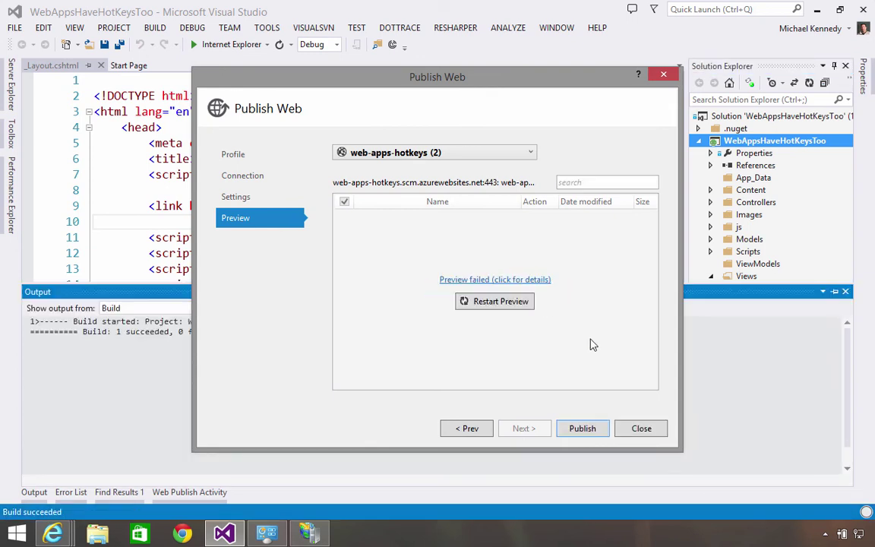
left_click(494, 303)
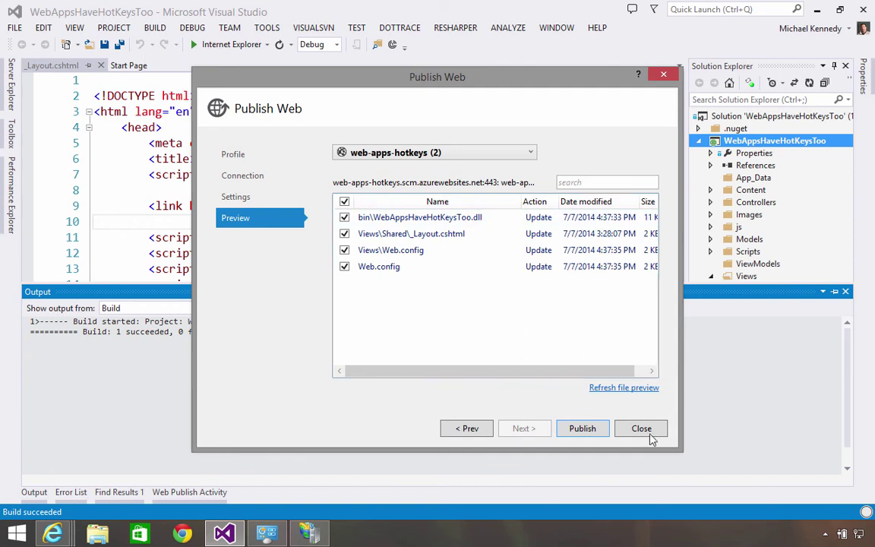
left_click(596, 430)
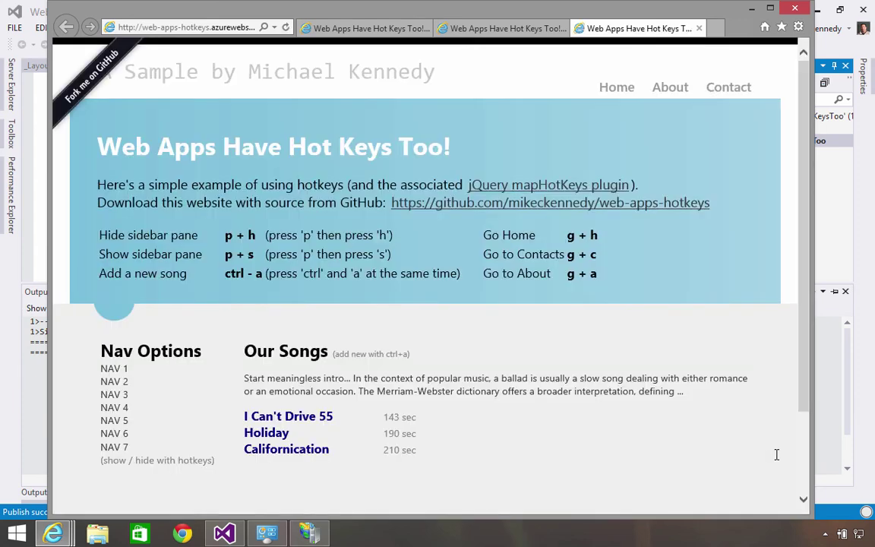
Step: Test the published site's hotkeys for hiding and showing the sidebar and for going to Contact, About and Home
key("p")
key("h")
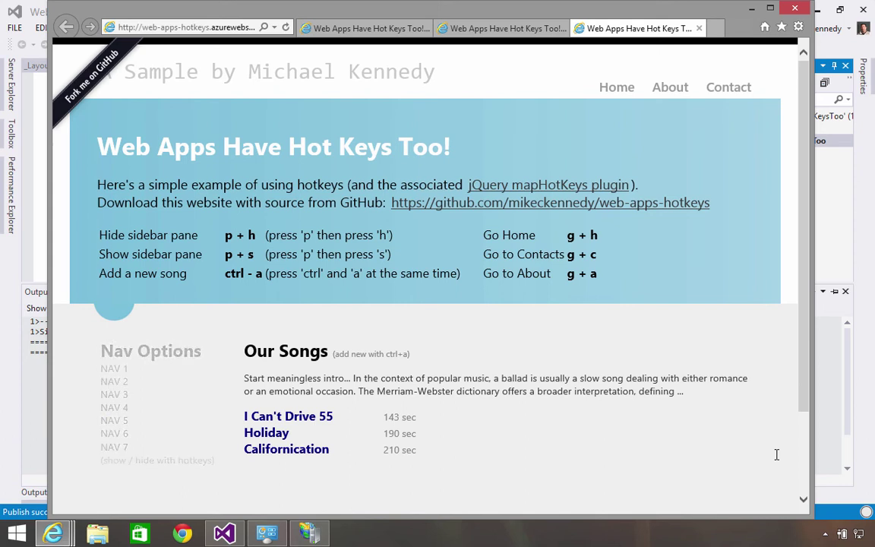
key("p")
key("s")
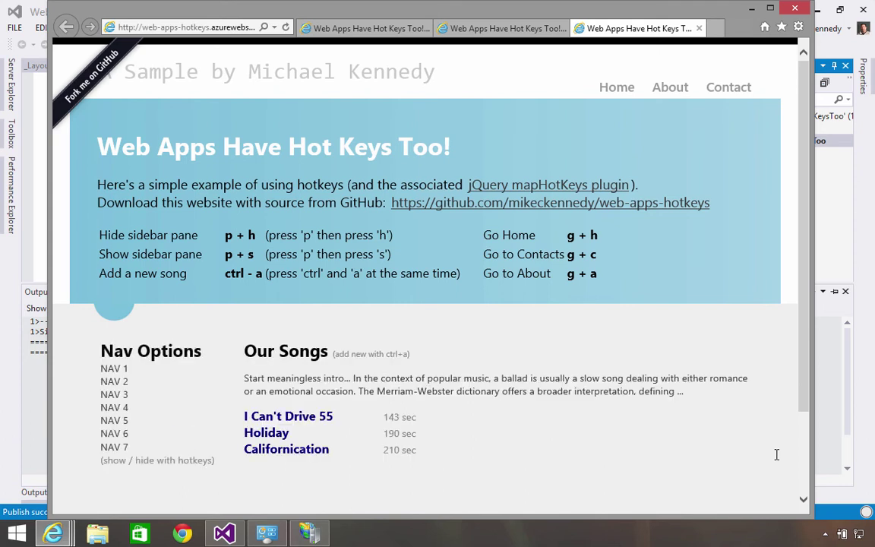
key("g")
key("c")
key("g")
key("a")
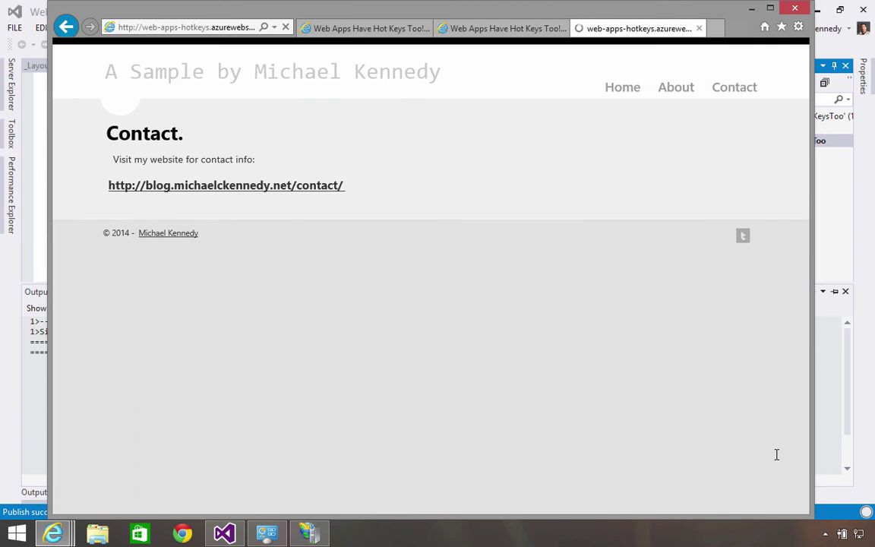
key("g")
key("h")
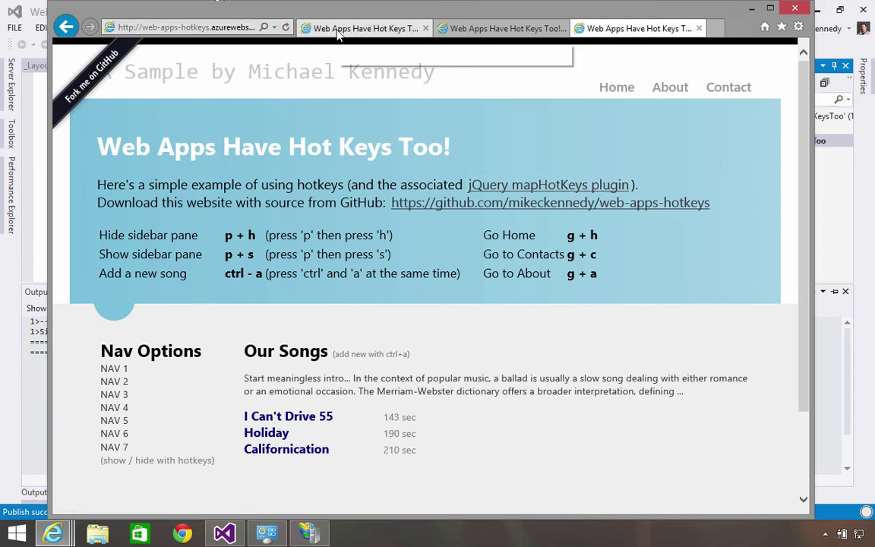
Step: Go to manage.windowsazure.com and sign in to Microsoft Azure with the remembered Microsoft account
left_click(175, 27)
type("ma")
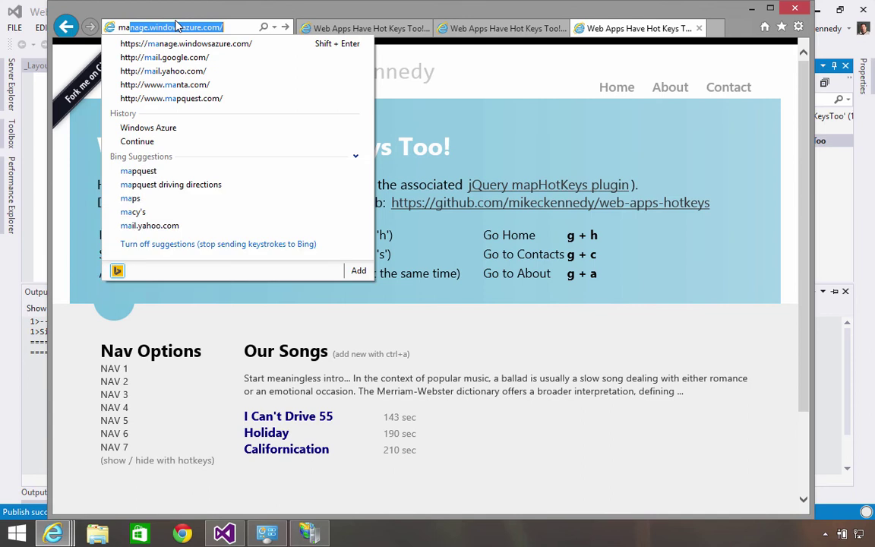
key("Return")
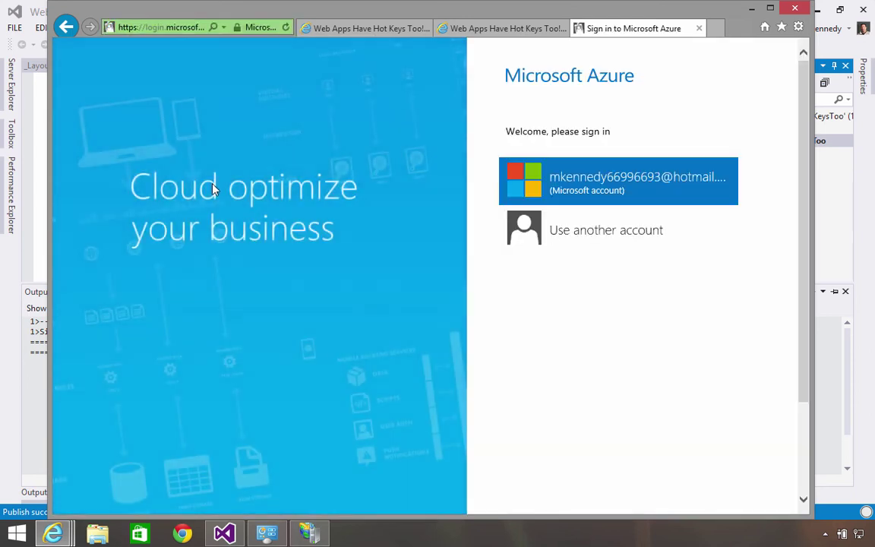
left_click(542, 177)
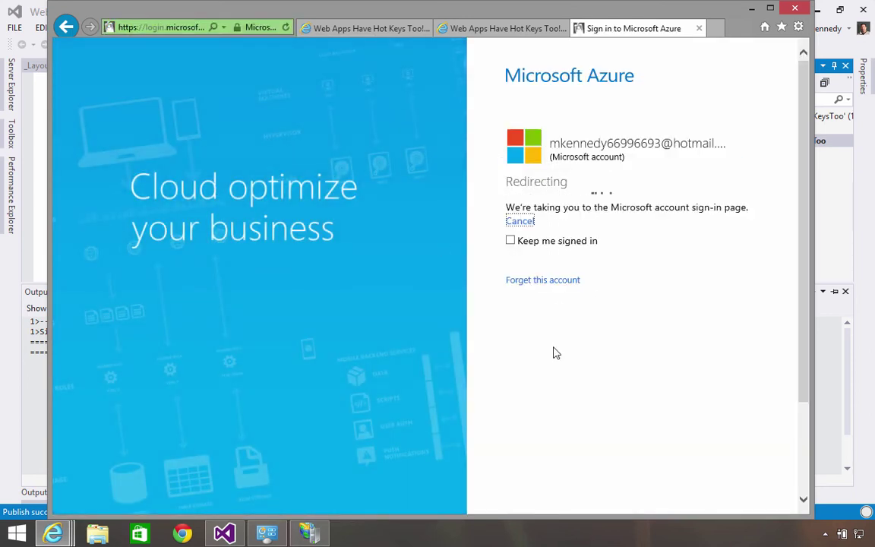
left_click(566, 241)
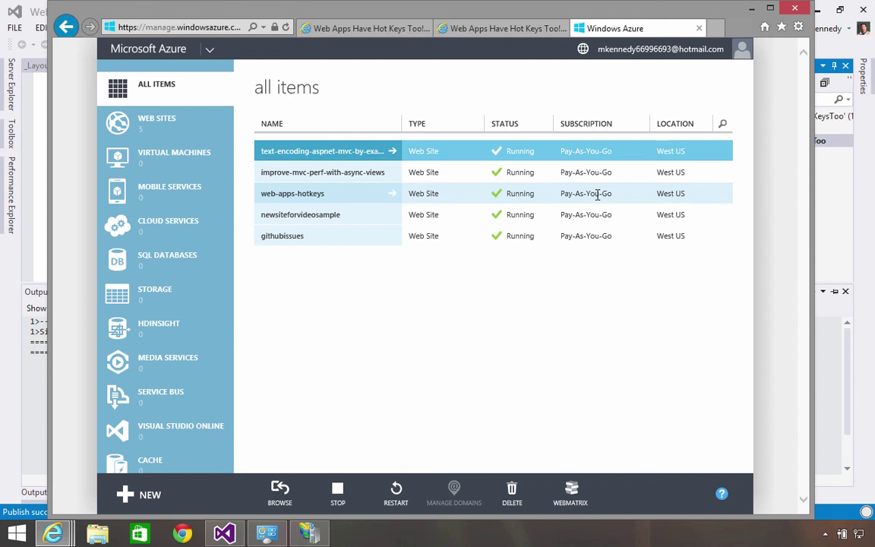
left_click(127, 494)
left_click(147, 215)
left_click(283, 216)
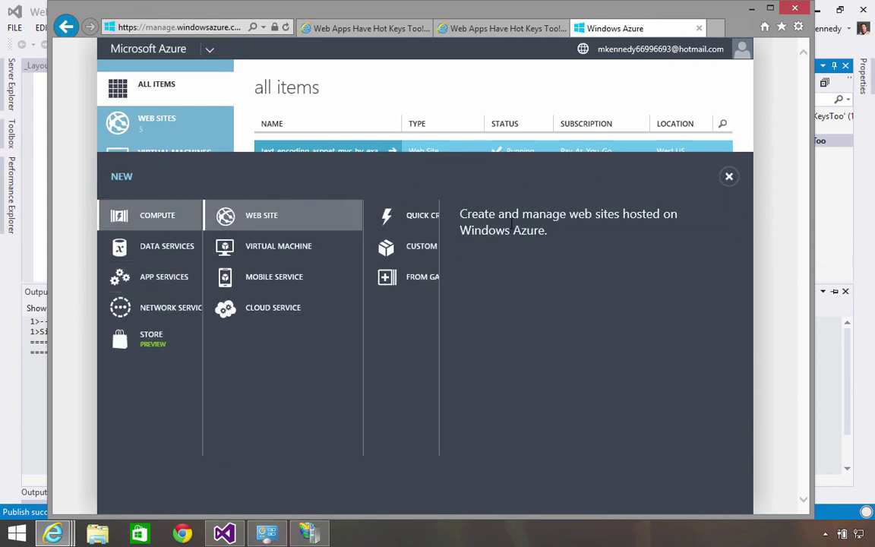
left_click(367, 216)
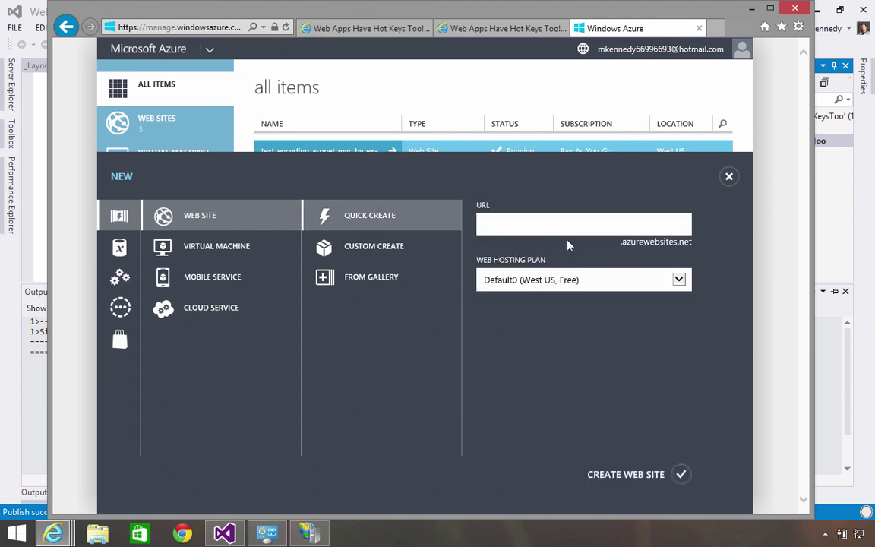
left_click(729, 176)
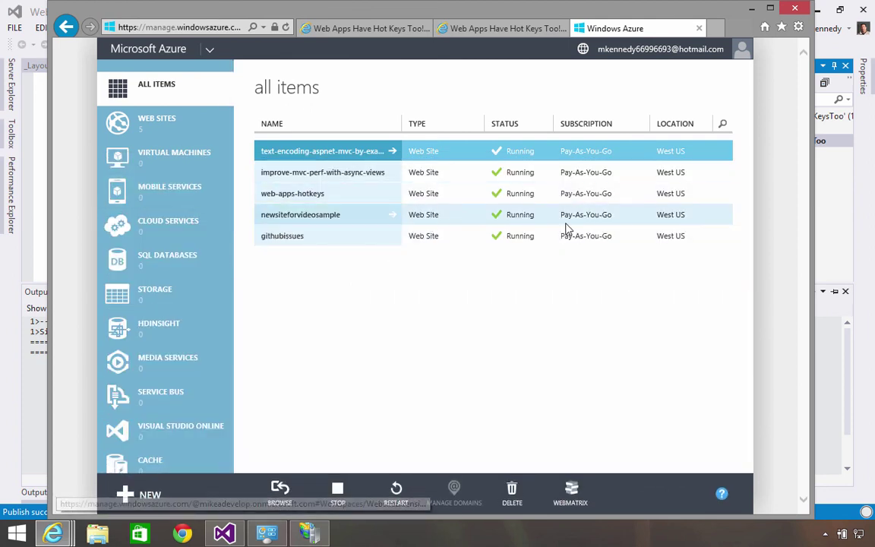